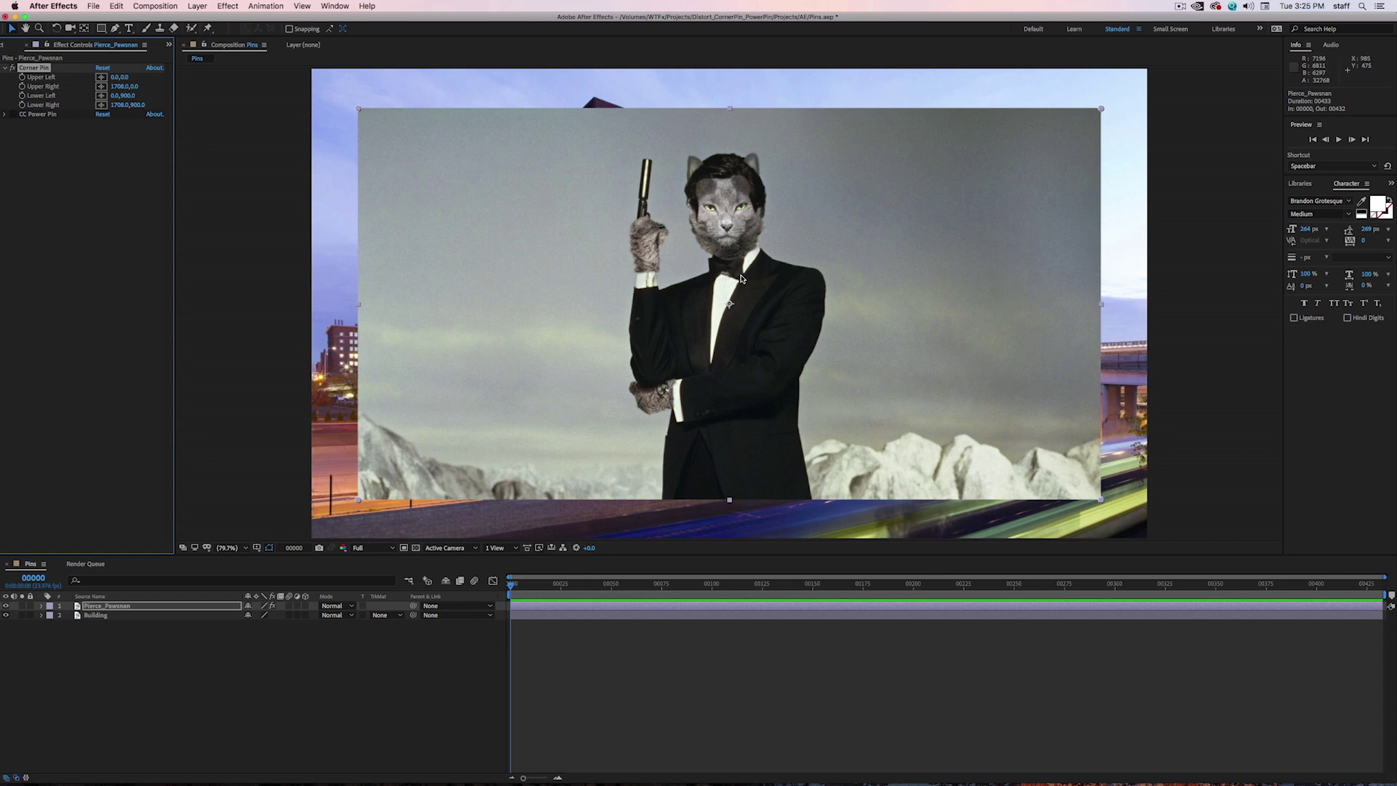
# Drag the Corner Pin corners of the cat photo onto the building facade, then disable Corner Pin
pyautogui.click(6, 607)
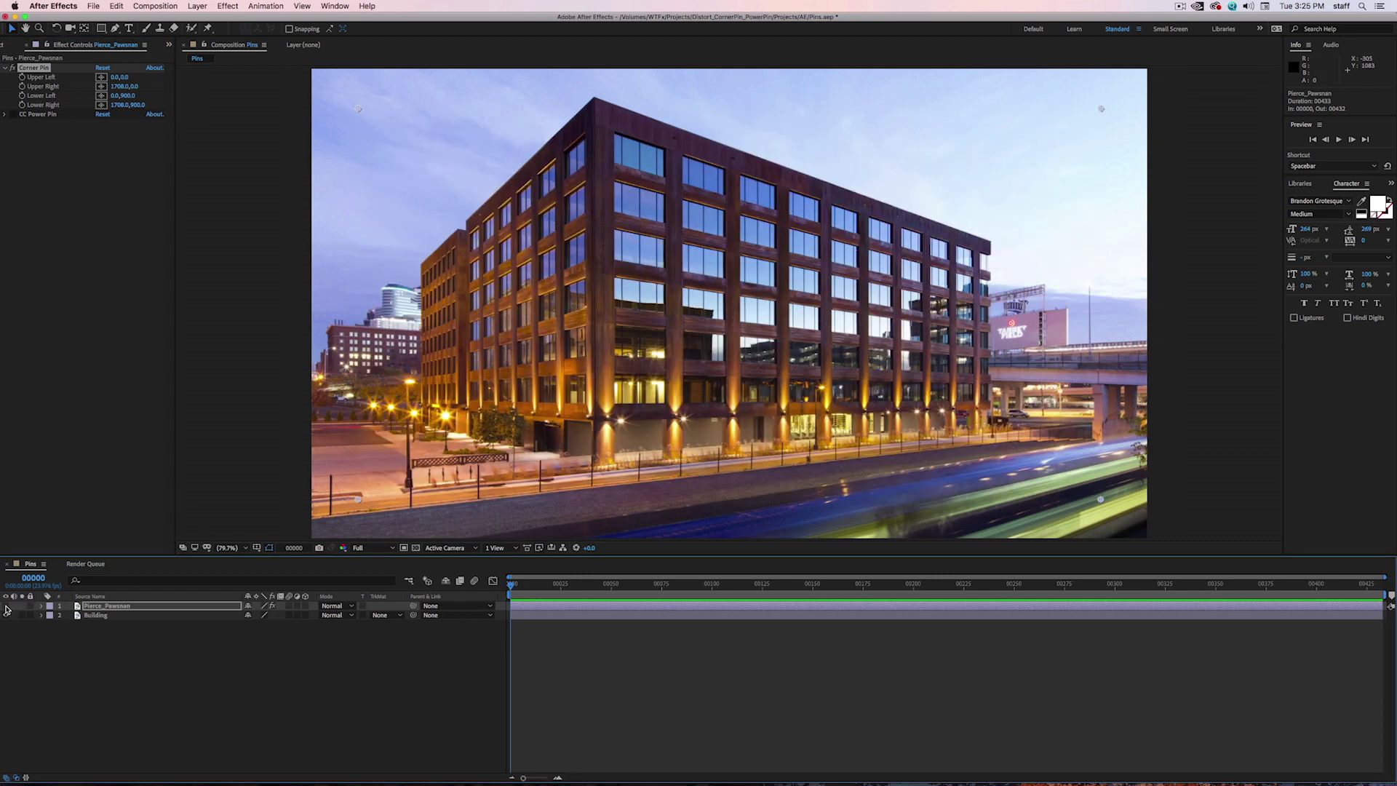
pyautogui.click(6, 607)
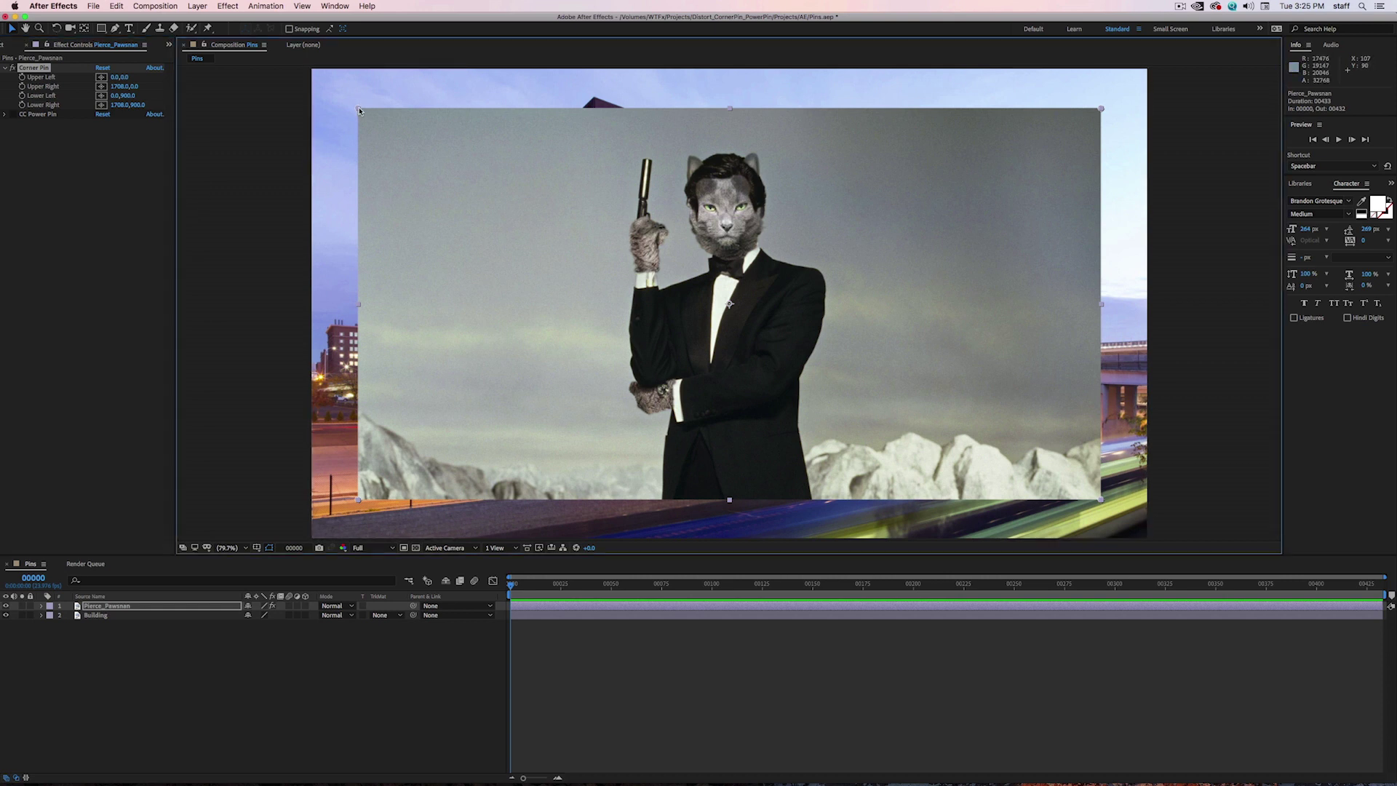
pyautogui.moveTo(358, 108); pyautogui.dragTo(408, 134)
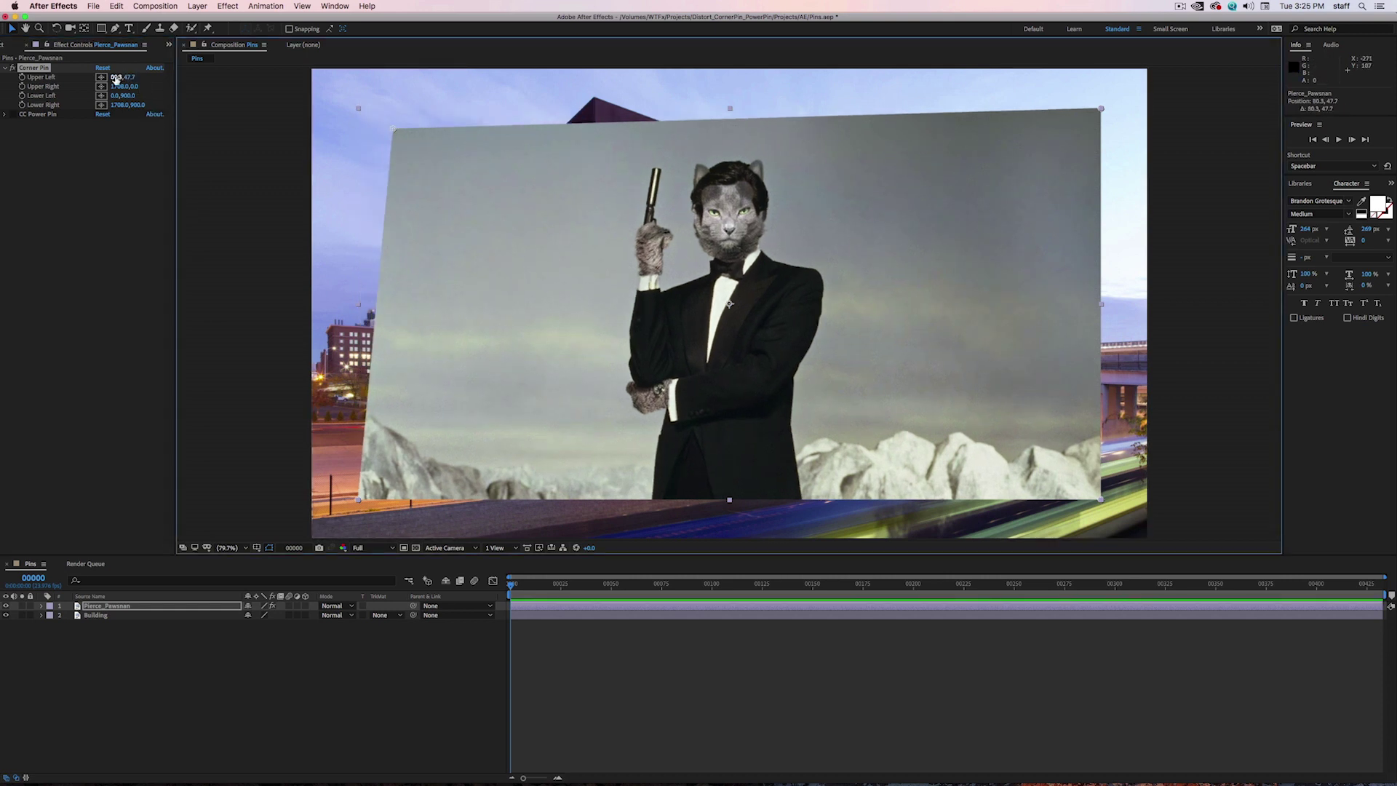
pyautogui.moveTo(128, 76); pyautogui.dragTo(133, 80)
pyautogui.moveTo(387, 157); pyautogui.dragTo(368, 119)
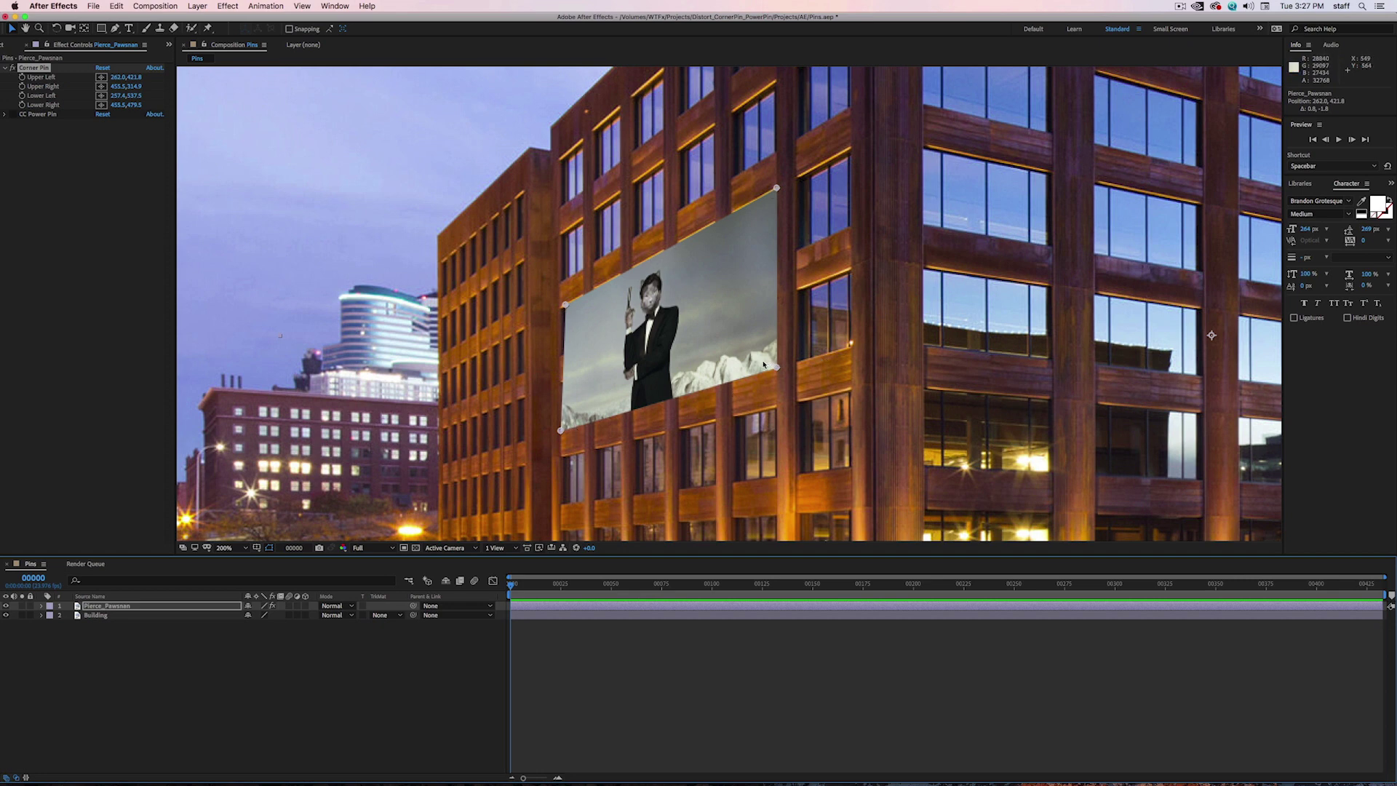
pyautogui.click(36, 117)
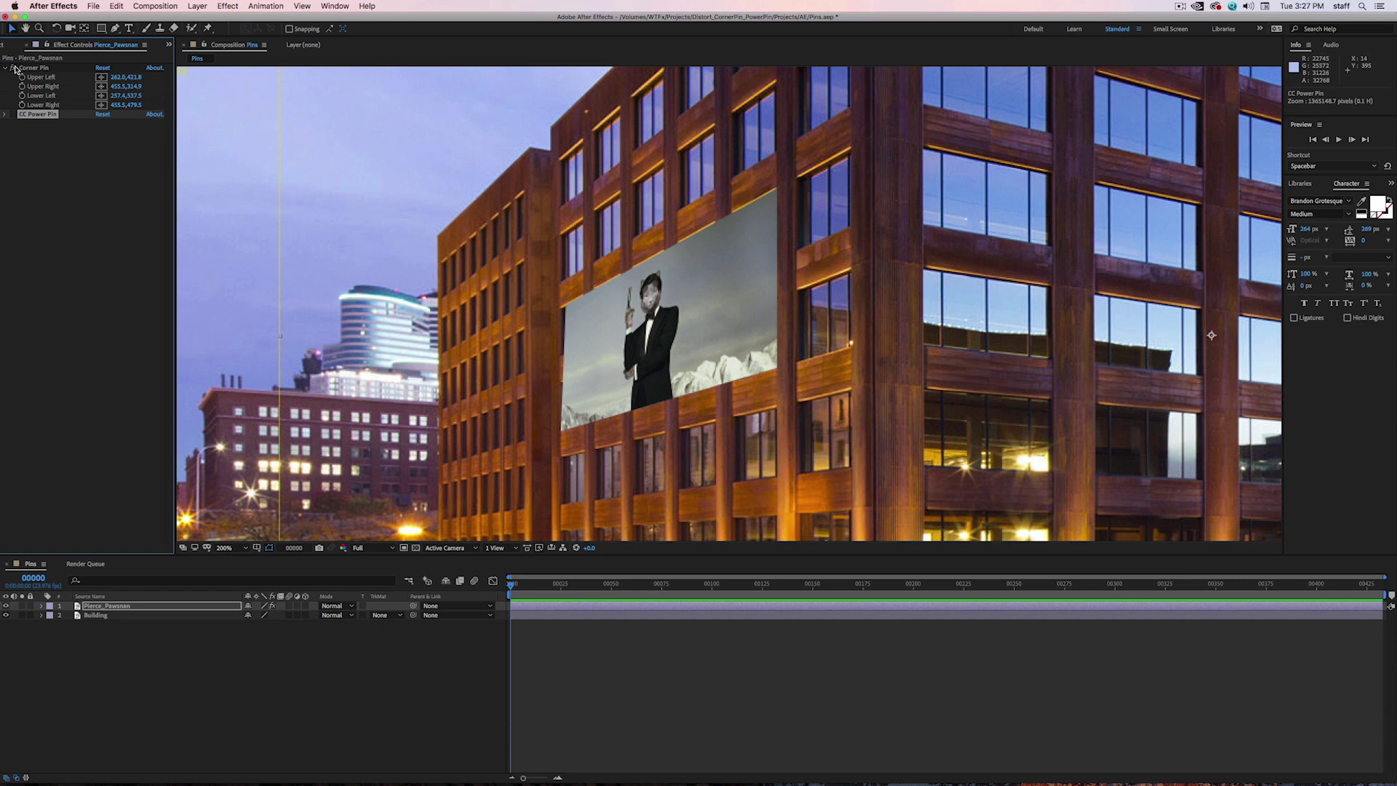
# Select CC Power Pin, zoom out, and drag its upper-left, upper-right and lower-left pins onto the facade
pyautogui.click(13, 66)
pyautogui.press(',')
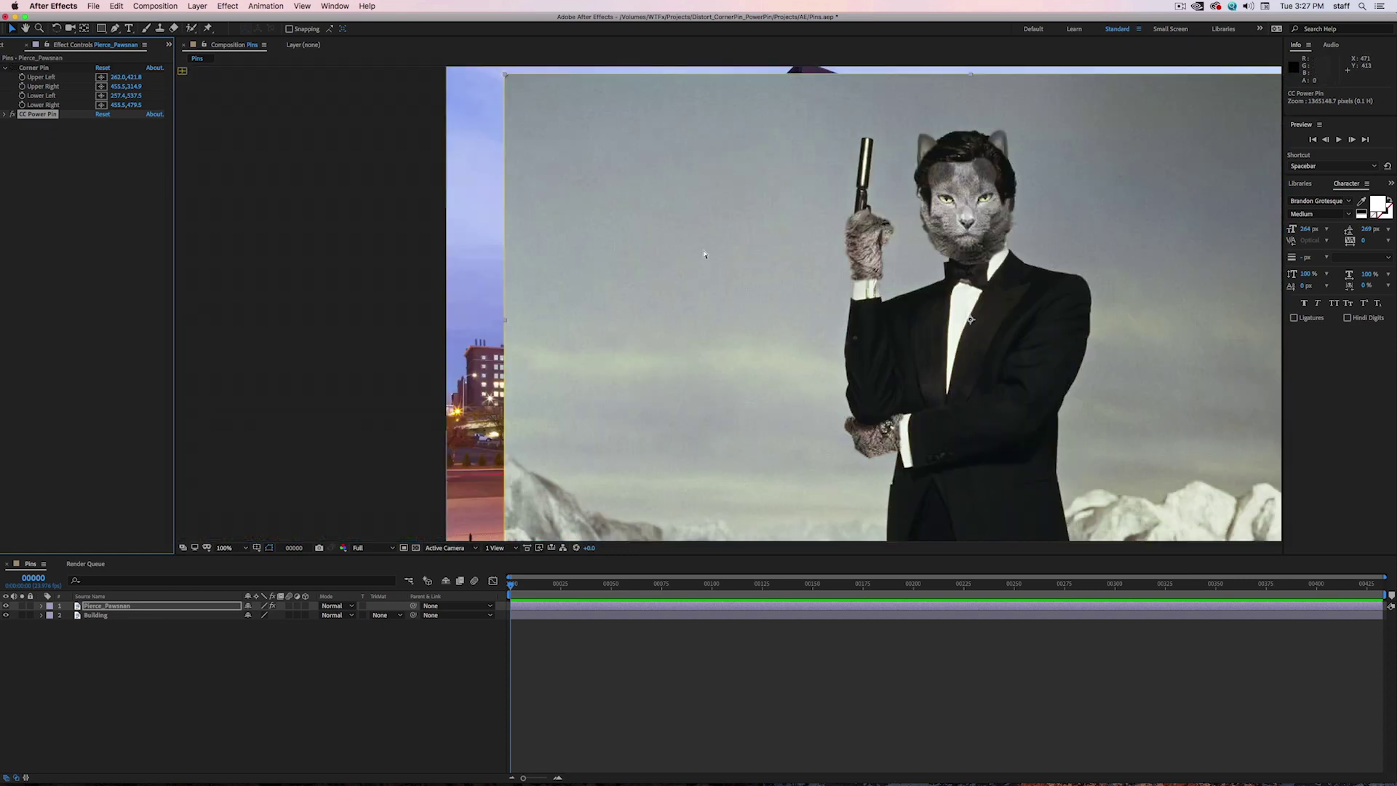
pyautogui.press(',')
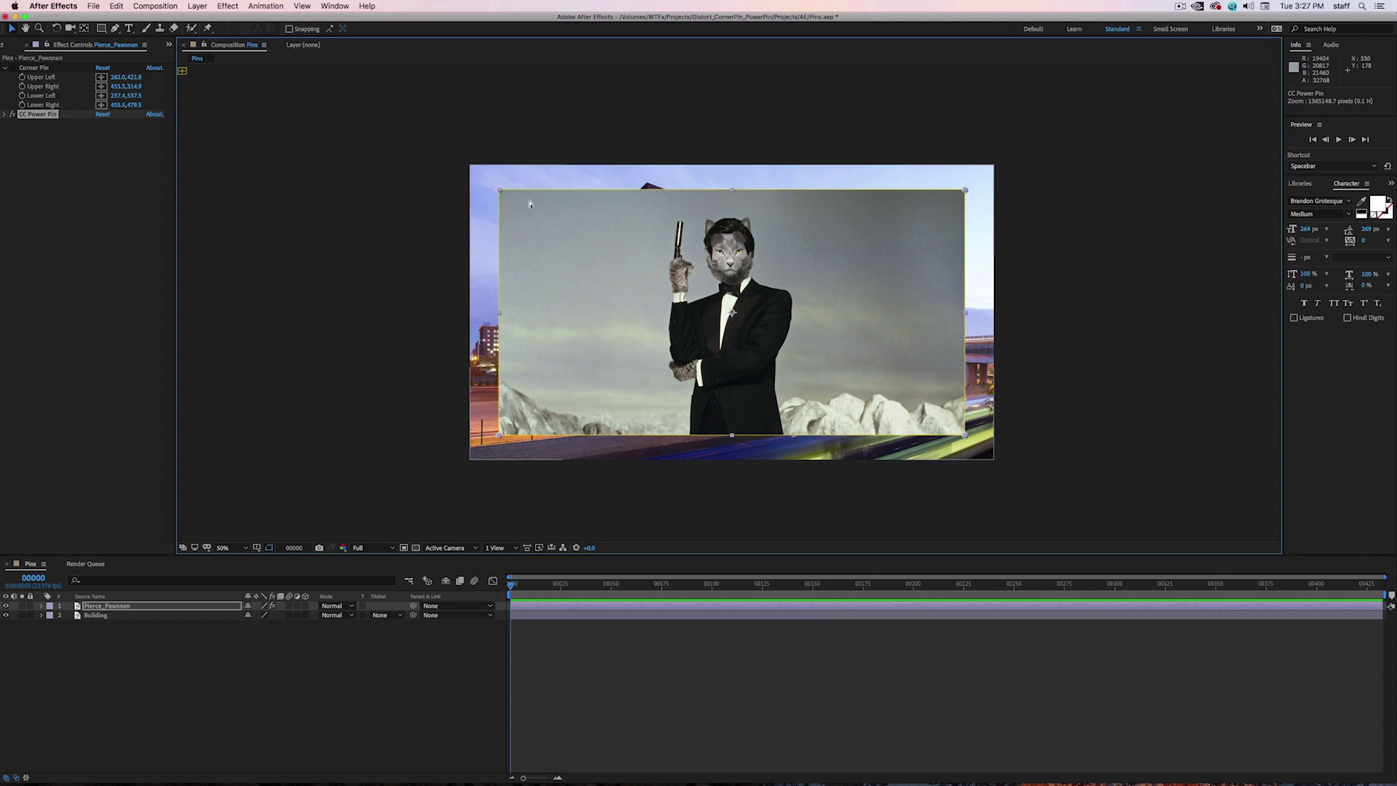
pyautogui.moveTo(499, 189); pyautogui.dragTo(586, 241)
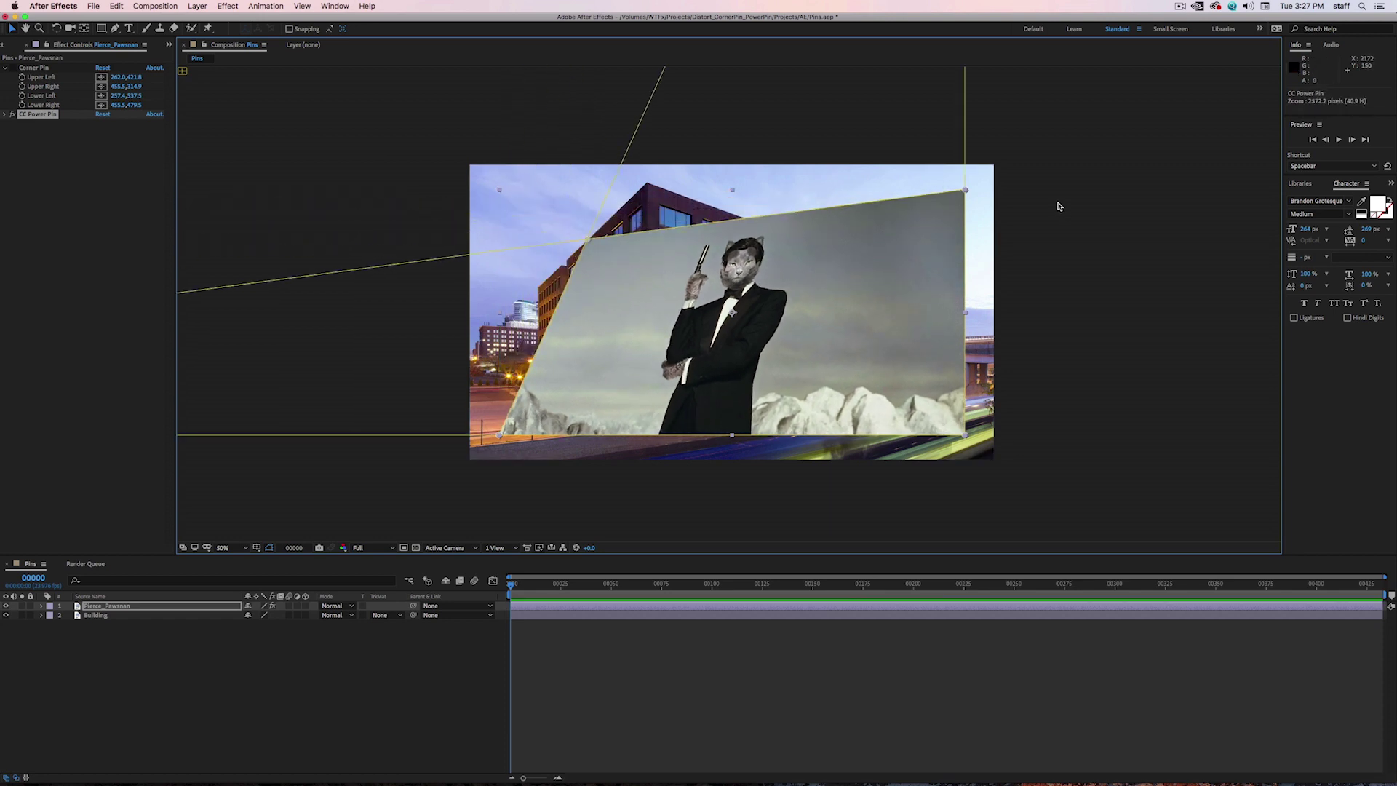
pyautogui.moveTo(968, 192); pyautogui.dragTo(767, 227)
pyautogui.moveTo(499, 439); pyautogui.dragTo(587, 399)
# Reframe the viewer at 50% zoom and twirl open the CC Power Pin settings
pyautogui.moveTo(642, 315); pyautogui.dragTo(951, 442)
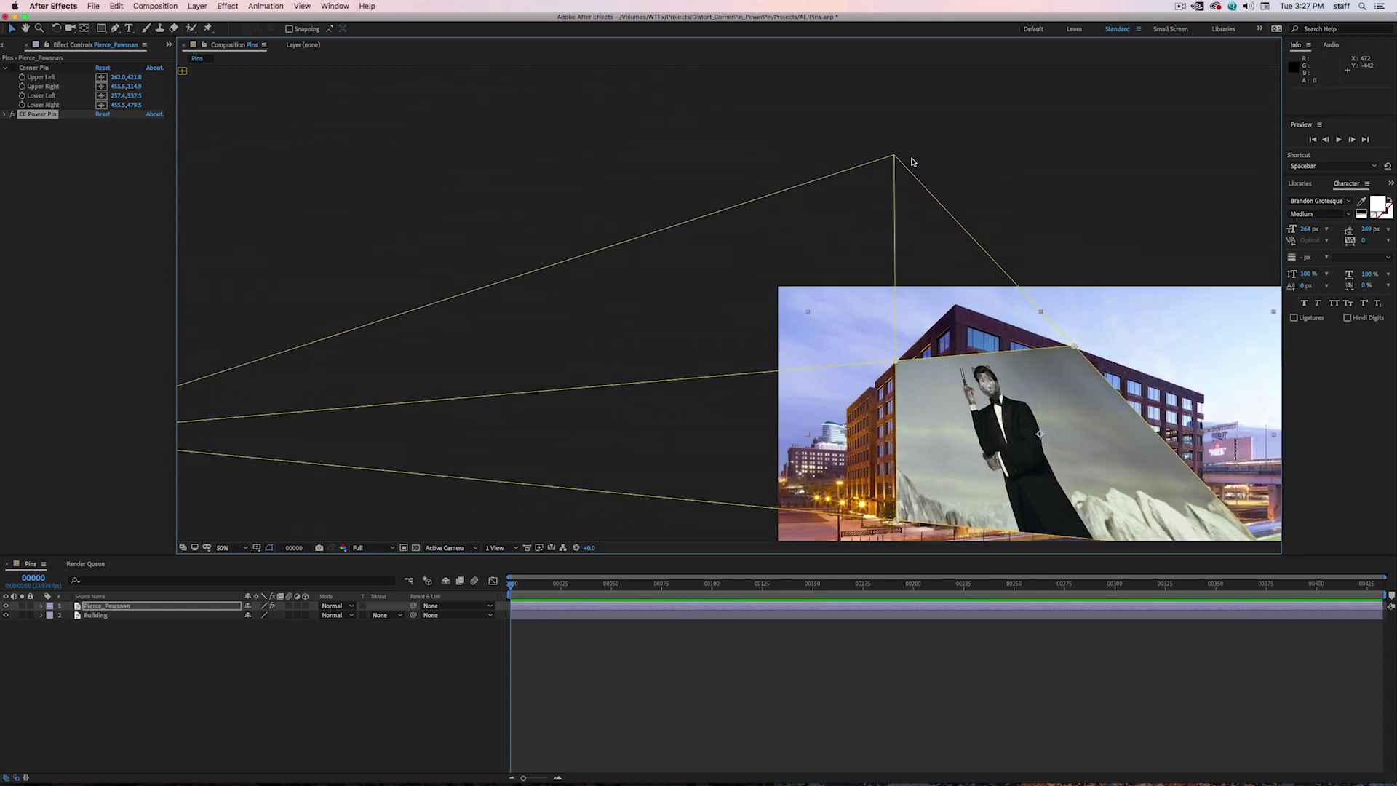
pyautogui.press(',')
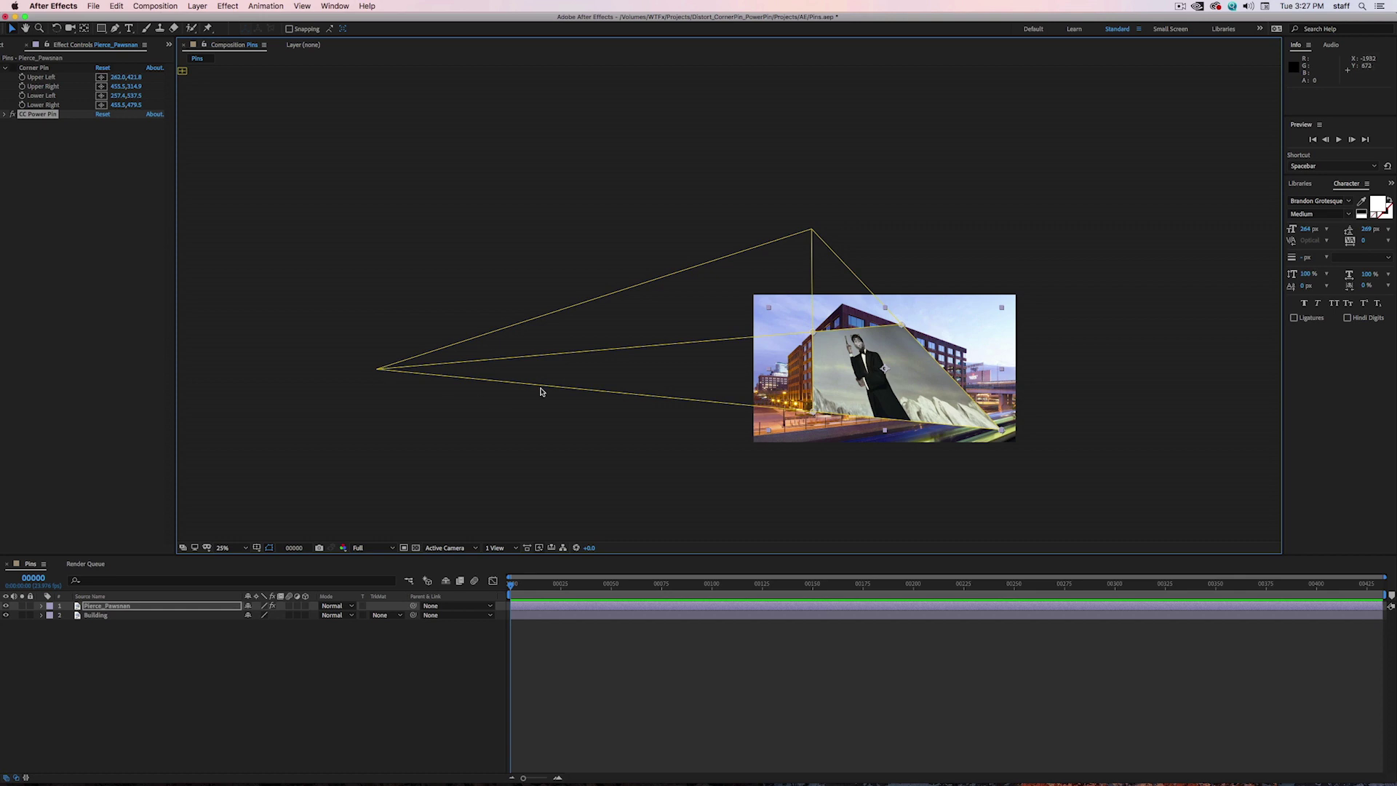
pyautogui.press('.')
pyautogui.hscroll(5, 729, 316)
pyautogui.scroll(-3, 729, 315)
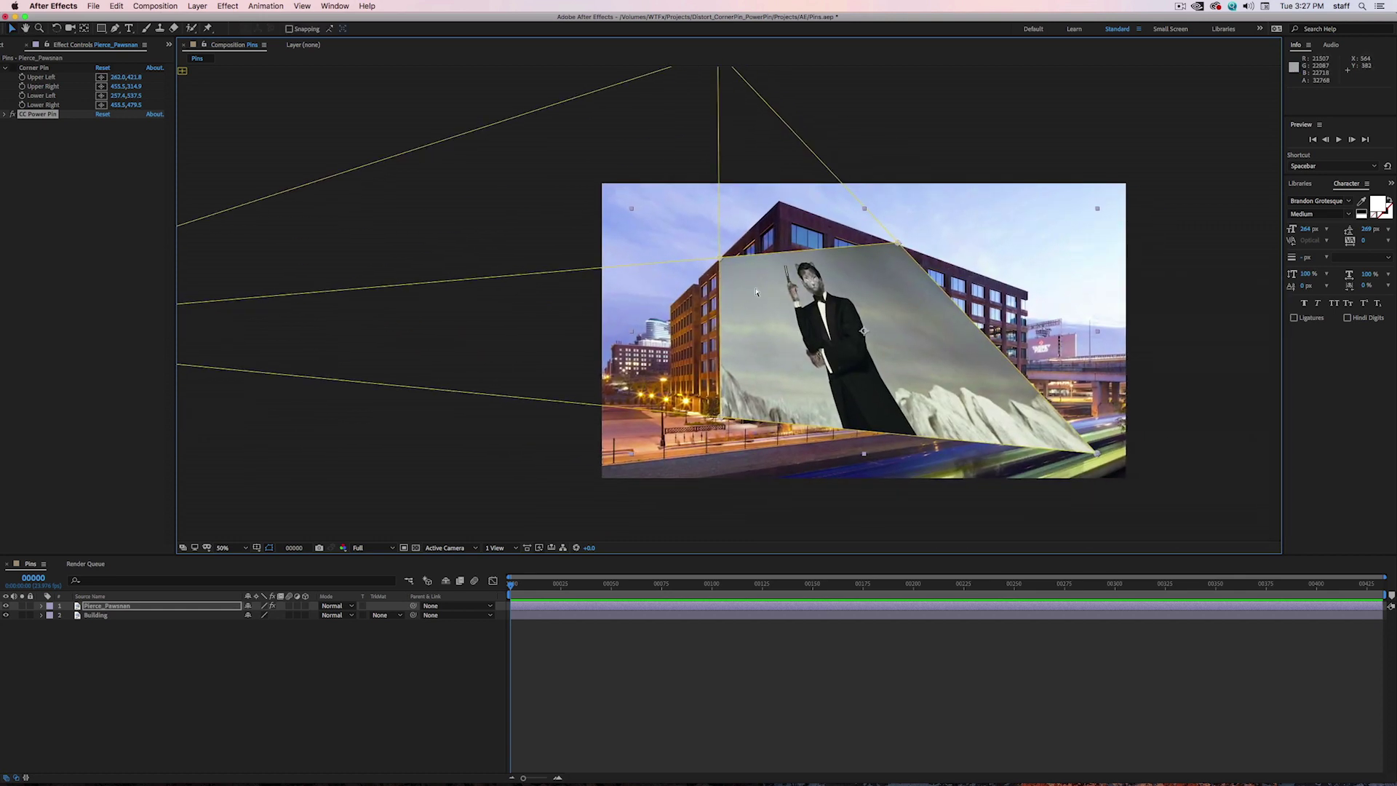
pyautogui.click(6, 115)
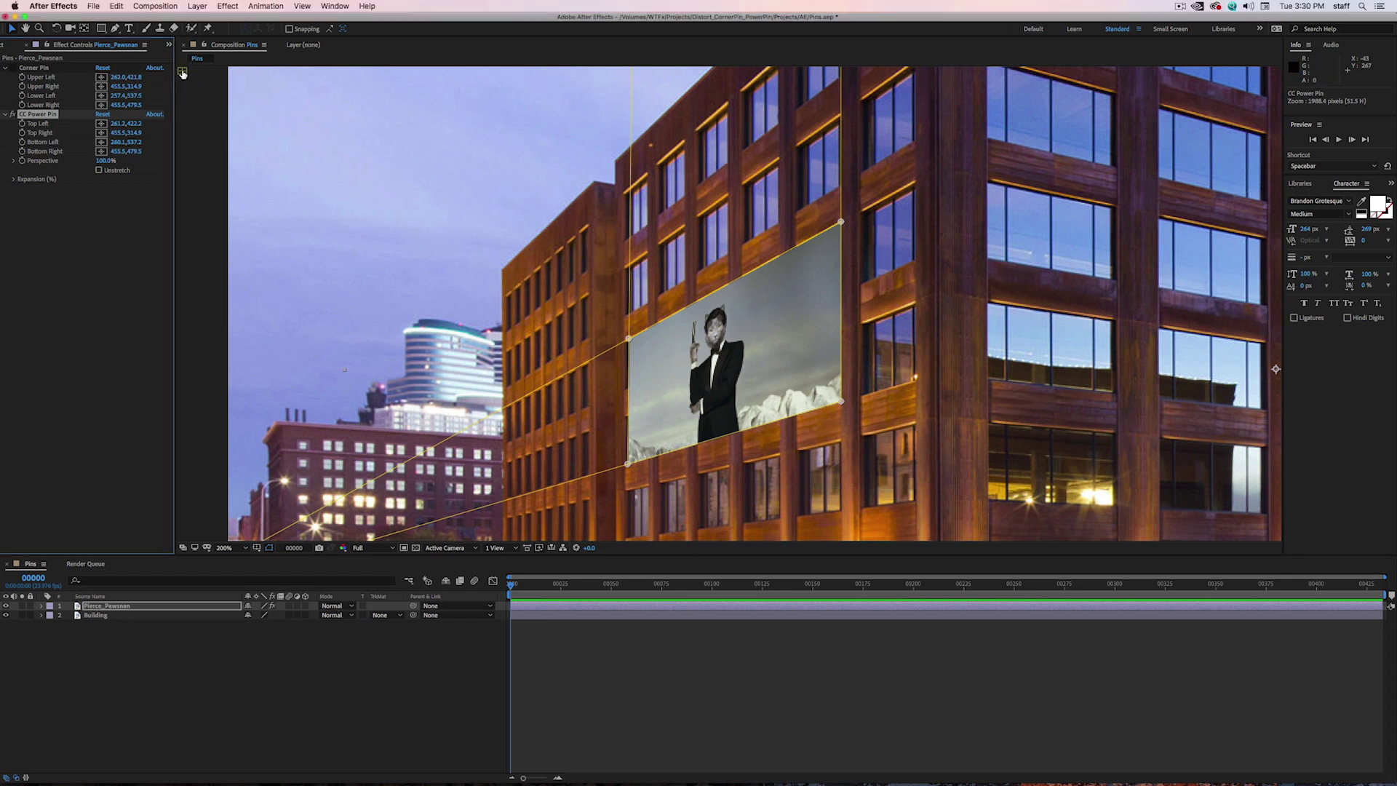
# Lower CC Power Pin Perspective to 87.6% and nudge the photo's left edge slightly left
pyautogui.click(717, 306)
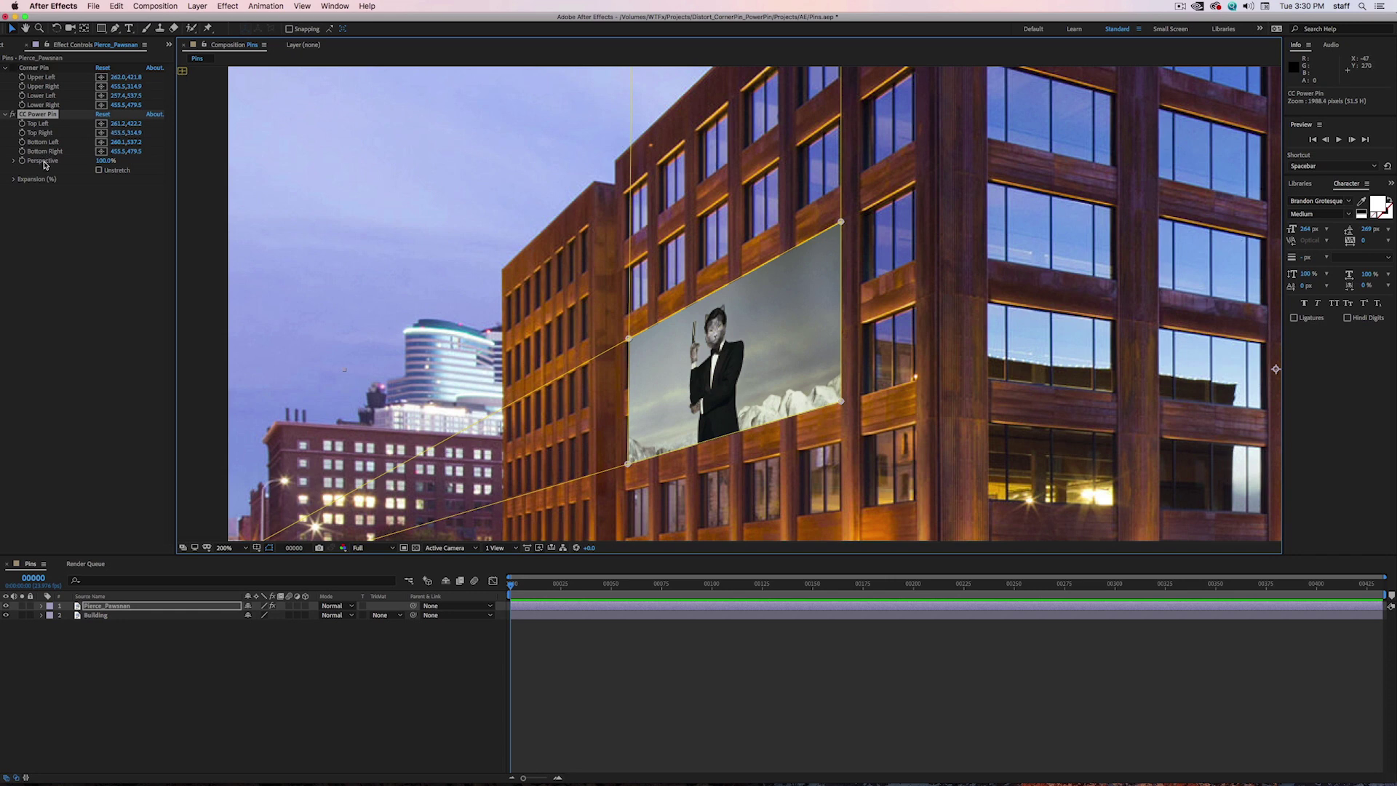
pyautogui.click(13, 160)
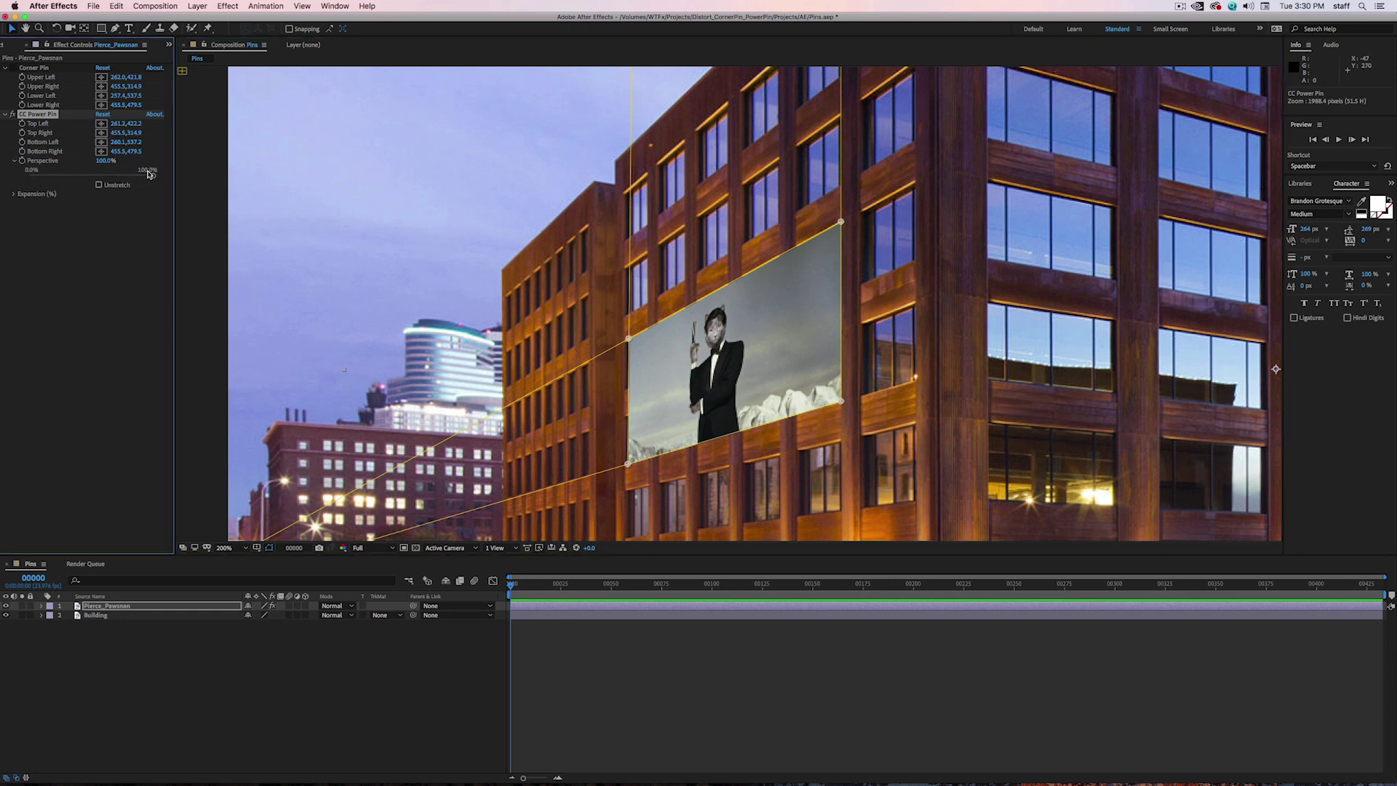
pyautogui.moveTo(153, 178); pyautogui.dragTo(88, 182)
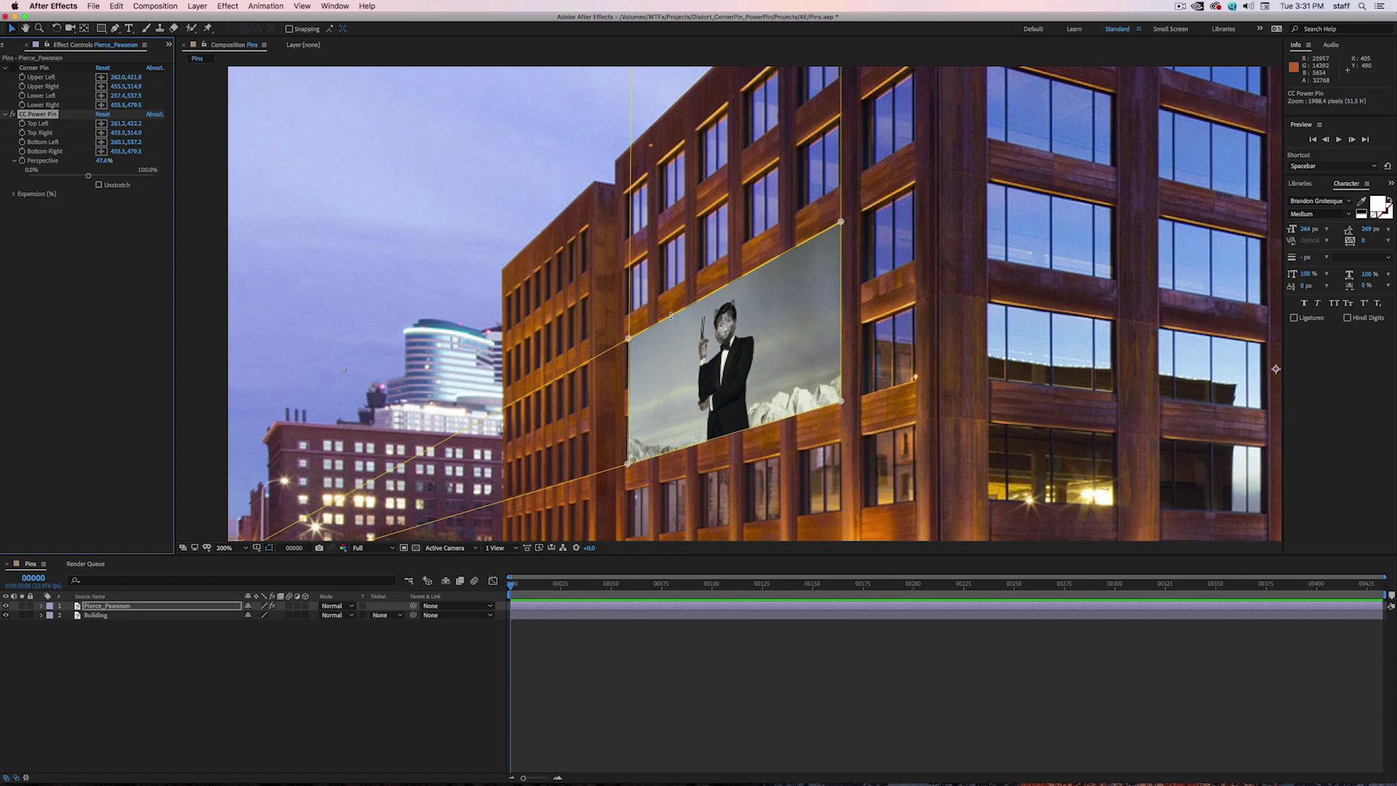
pyautogui.moveTo(627, 383); pyautogui.dragTo(623, 385)
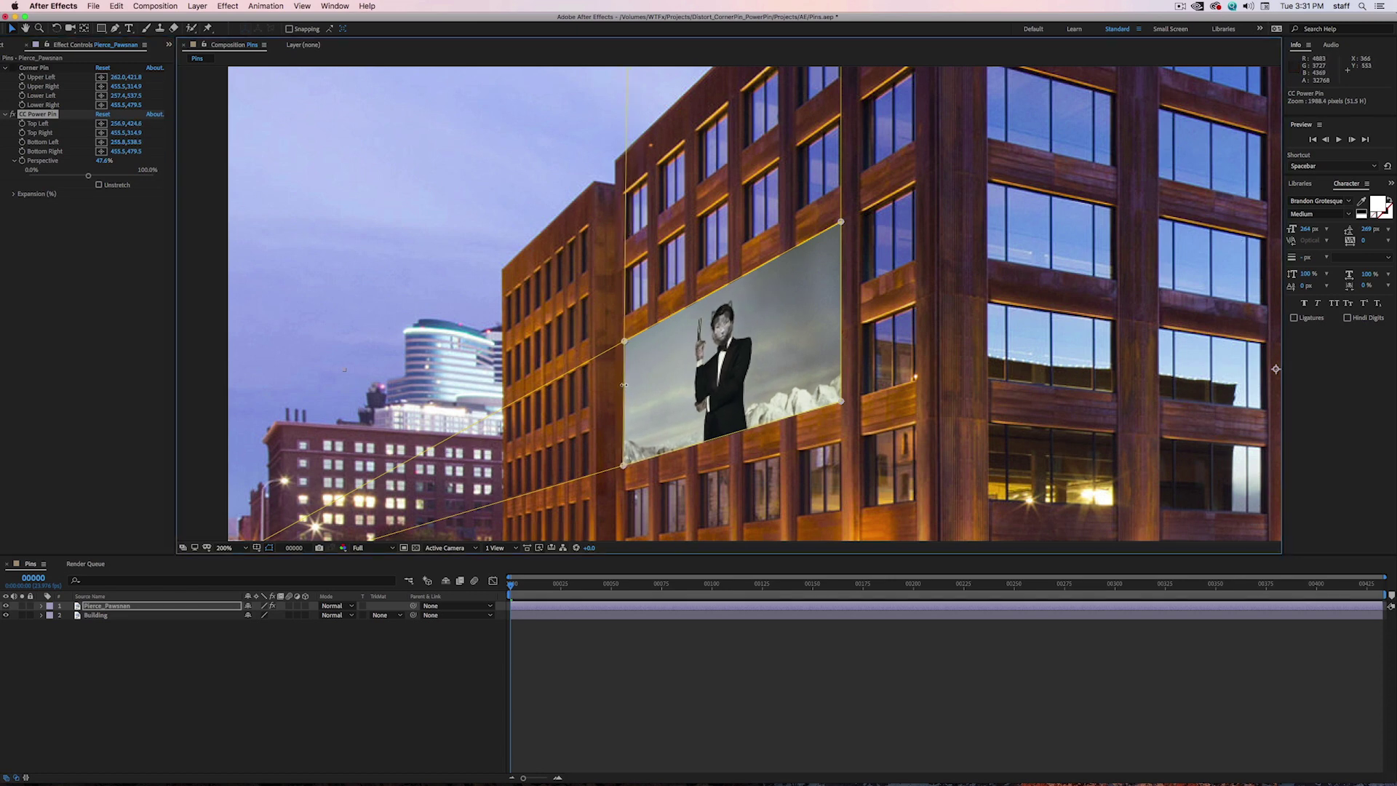
pyautogui.moveTo(624, 385); pyautogui.dragTo(624, 385)
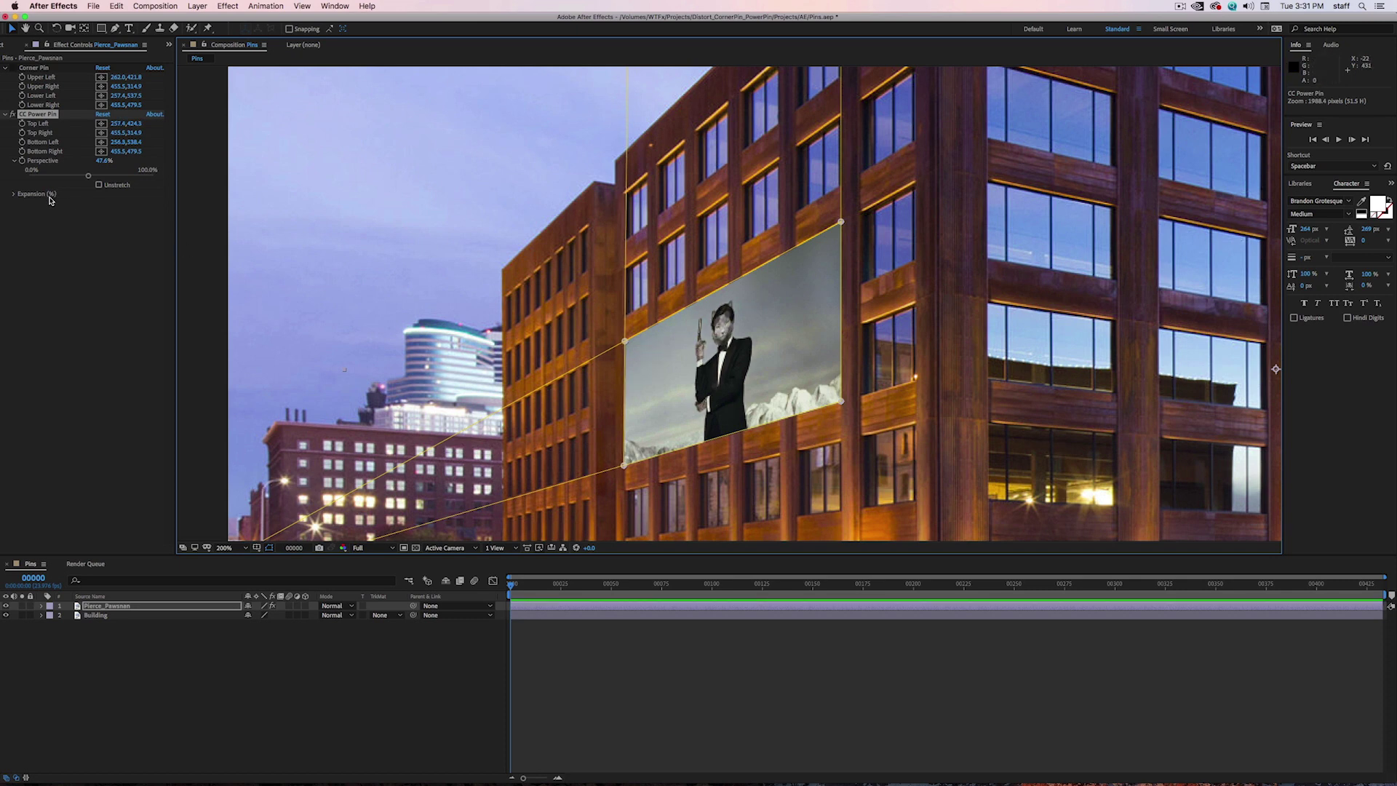
# Reveal CC Power Pin Expansion (%) and scrub Left to negative values, leaving it at 0.0
pyautogui.click(14, 195)
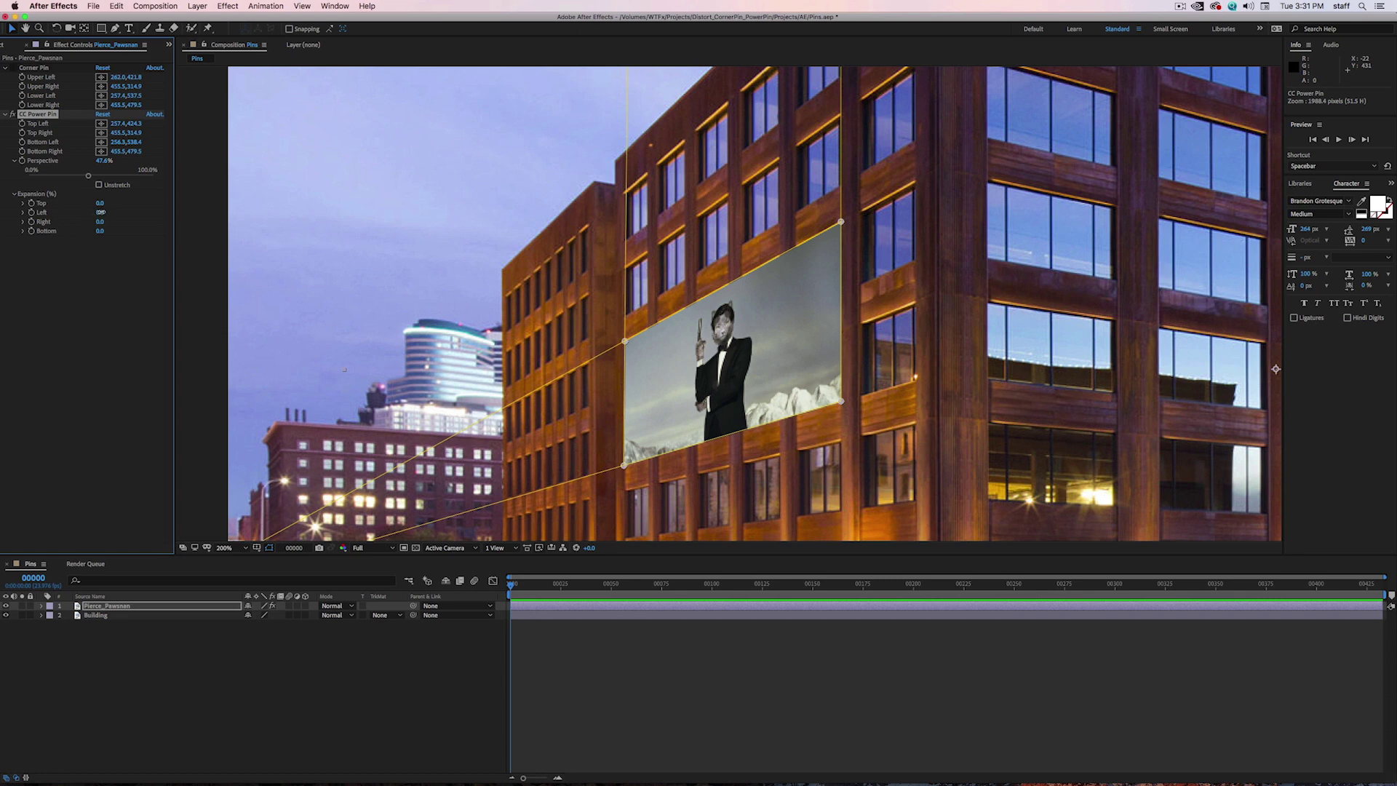
pyautogui.moveTo(100, 212); pyautogui.dragTo(61, 221)
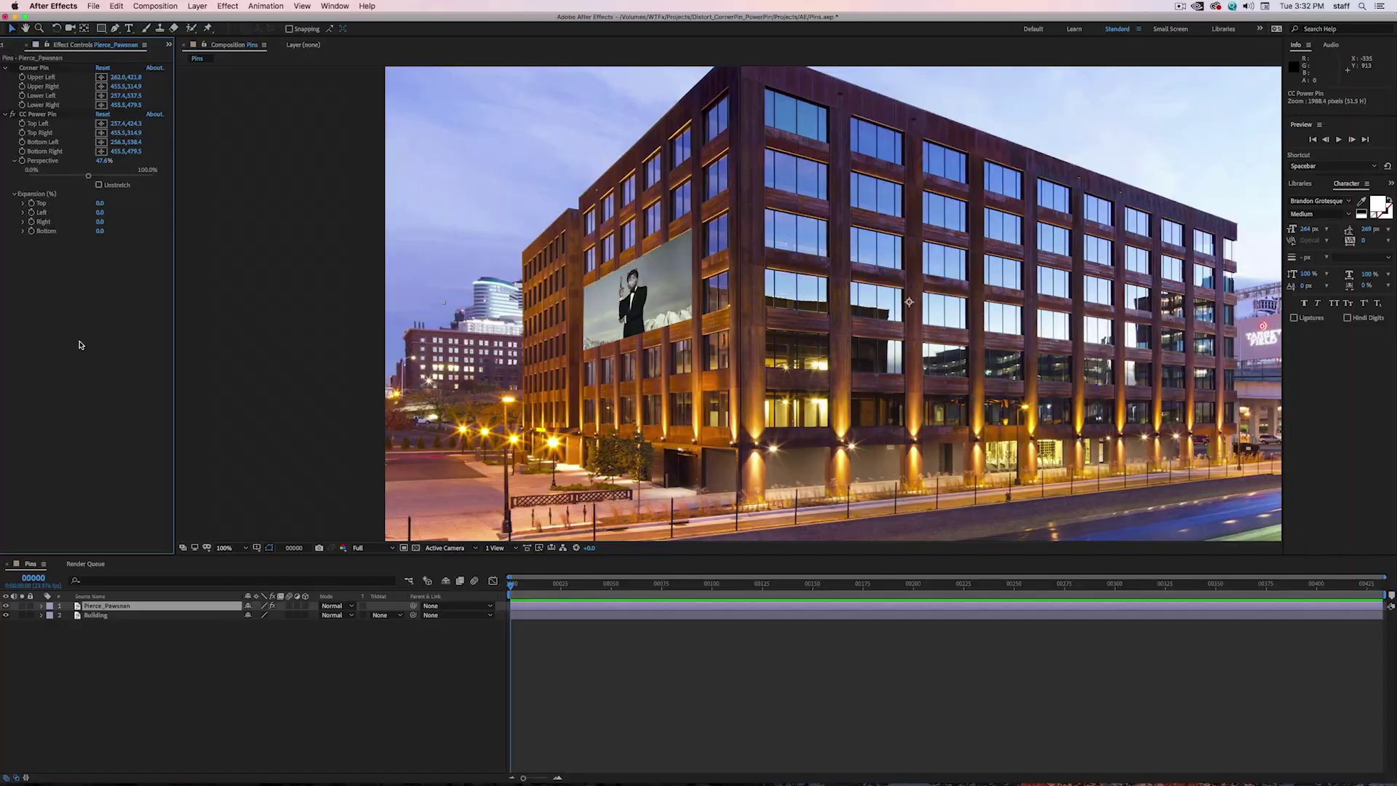
pyautogui.click(35, 114)
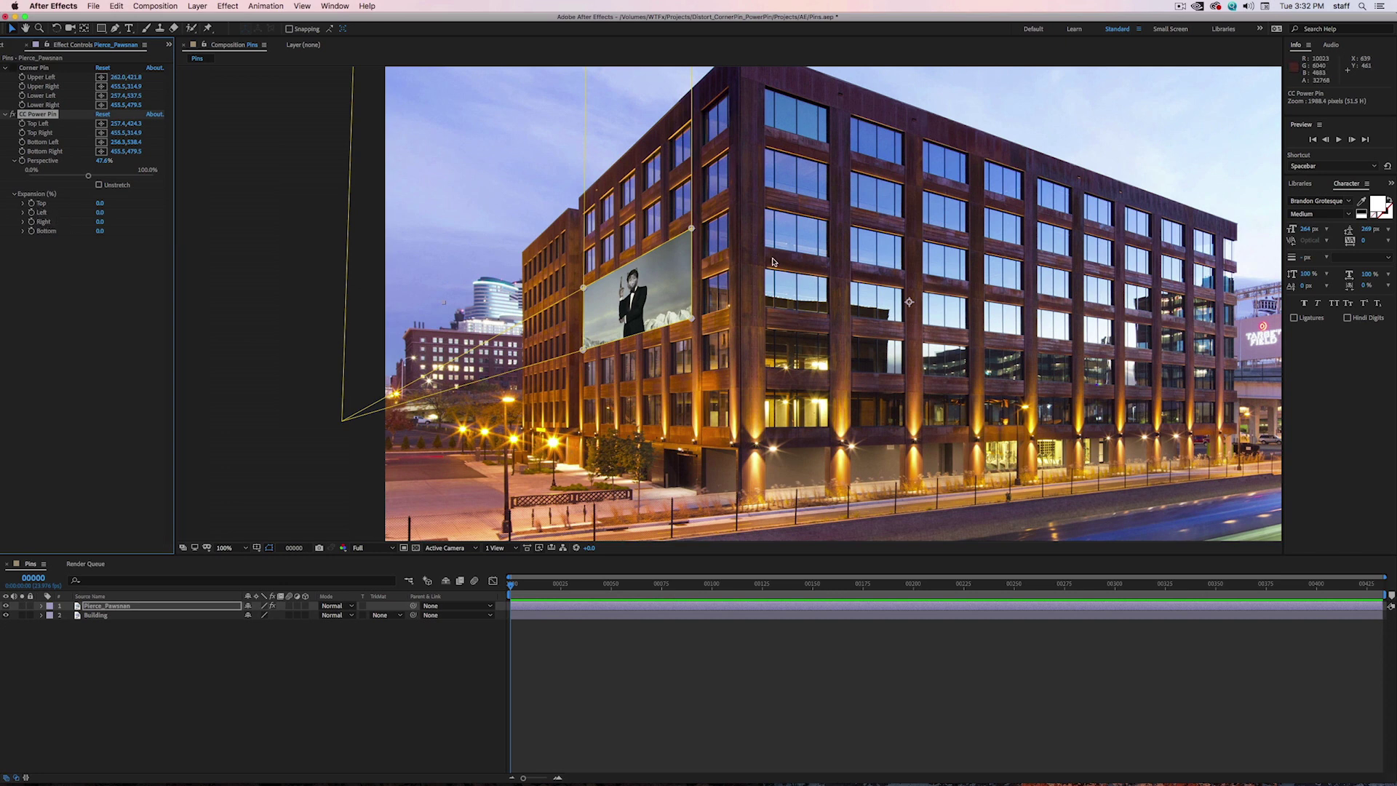
pyautogui.press('.')
pyautogui.click(99, 203)
pyautogui.write('100')
pyautogui.press('Return')
pyautogui.moveTo(746, 214); pyautogui.dragTo(808, 281)
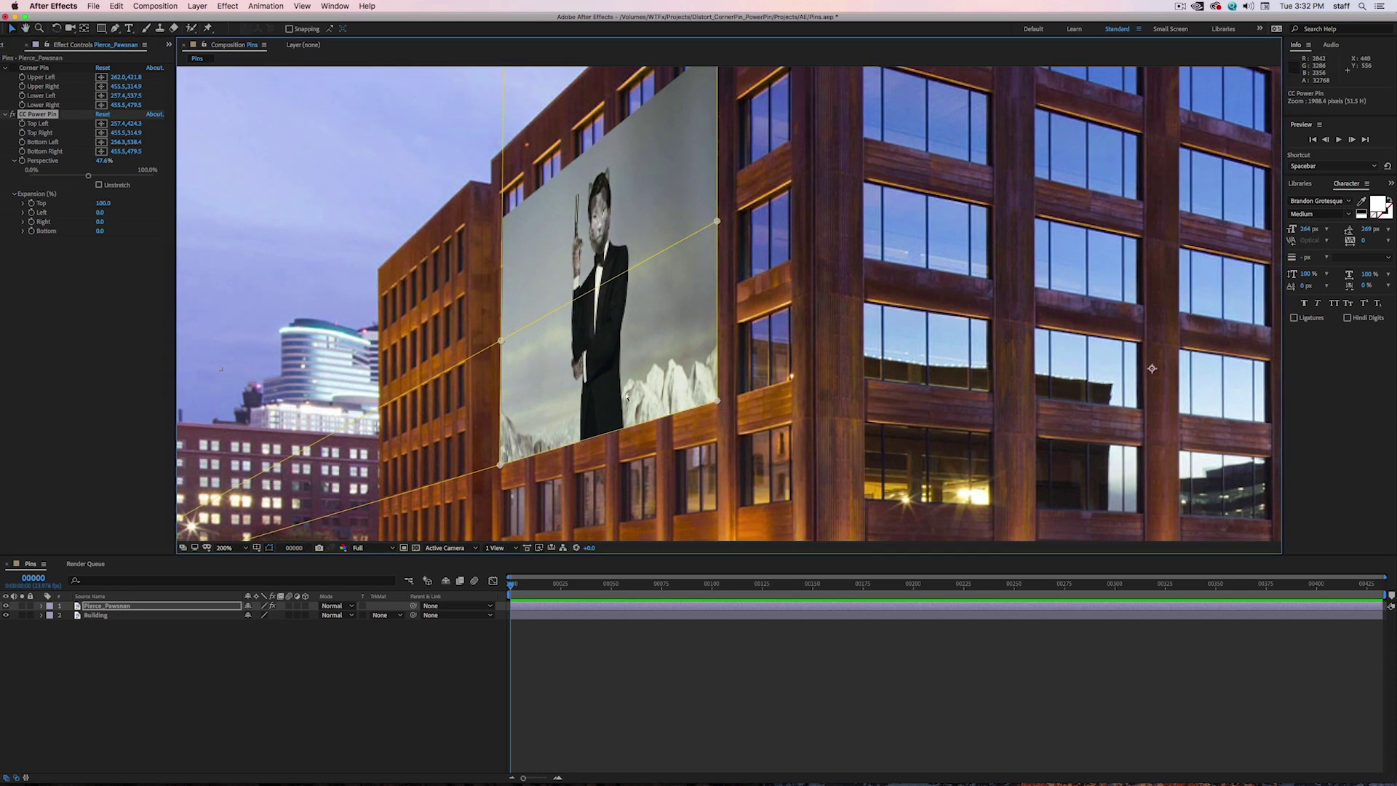
pyautogui.press('super+z')
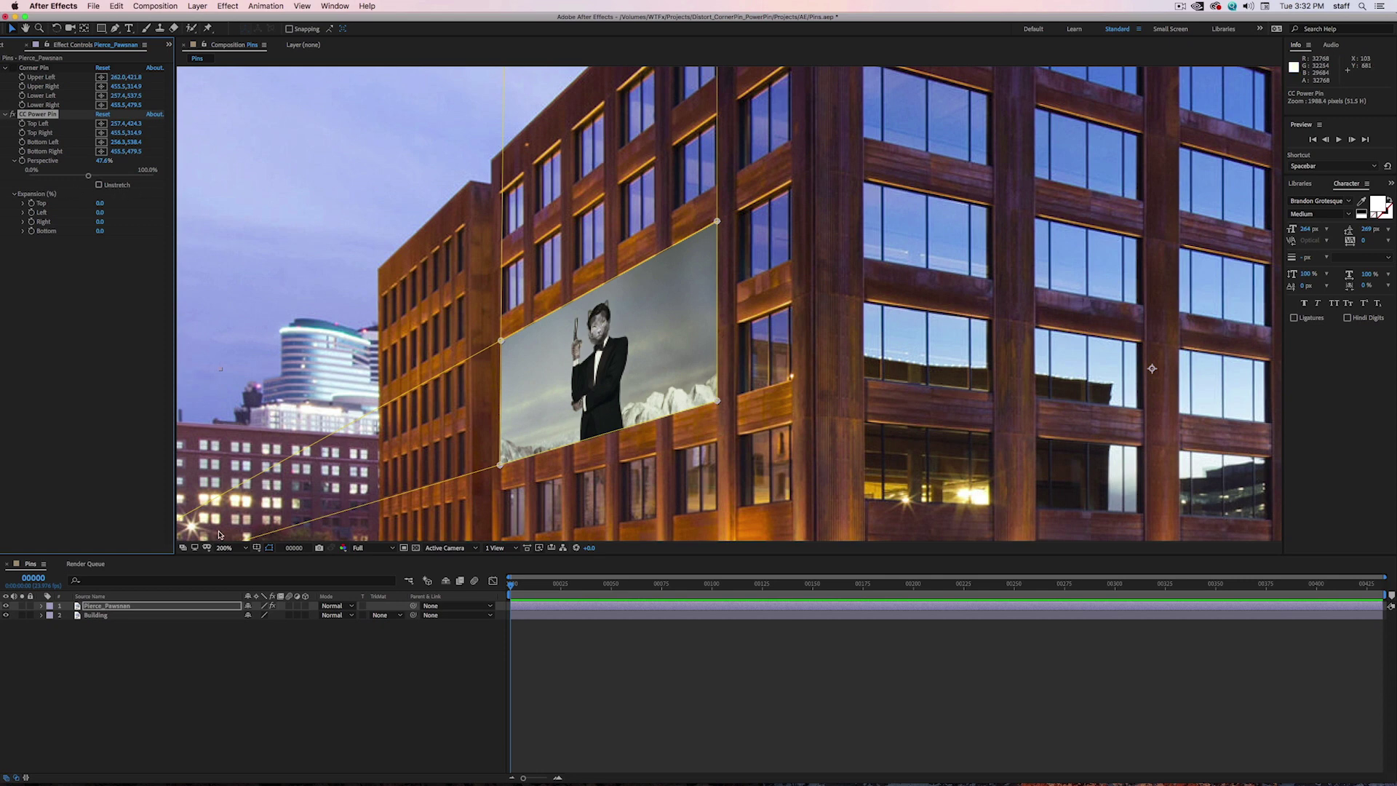
pyautogui.hotkey('shift', '/')
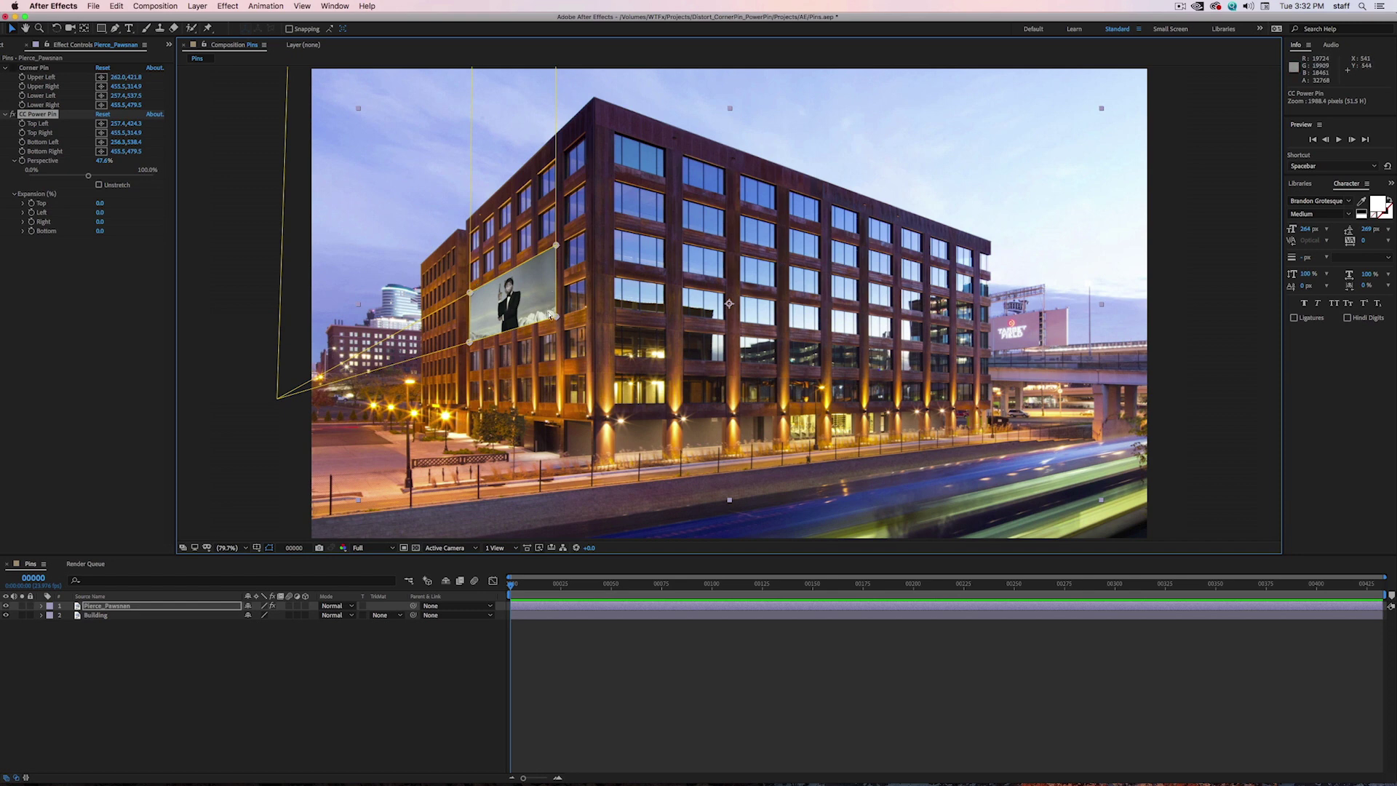
# Repin all four CC Power Pin corners around the cat's eyes with Unstretch checked, then re-enable the effect
pyautogui.click(12, 115)
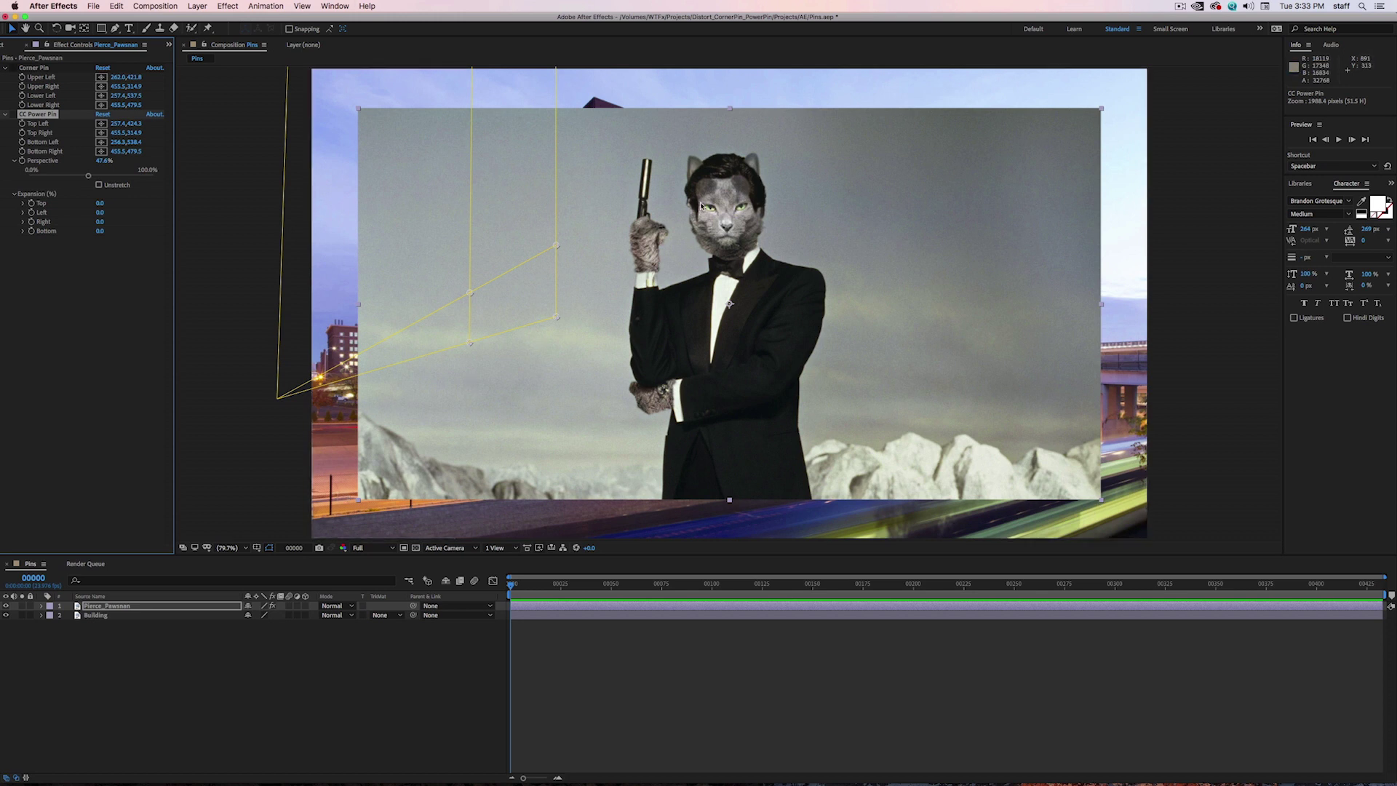
pyautogui.moveTo(556, 246); pyautogui.dragTo(750, 198)
pyautogui.moveTo(556, 317); pyautogui.dragTo(752, 216)
pyautogui.moveTo(471, 291); pyautogui.dragTo(700, 200)
pyautogui.moveTo(471, 346); pyautogui.dragTo(702, 216)
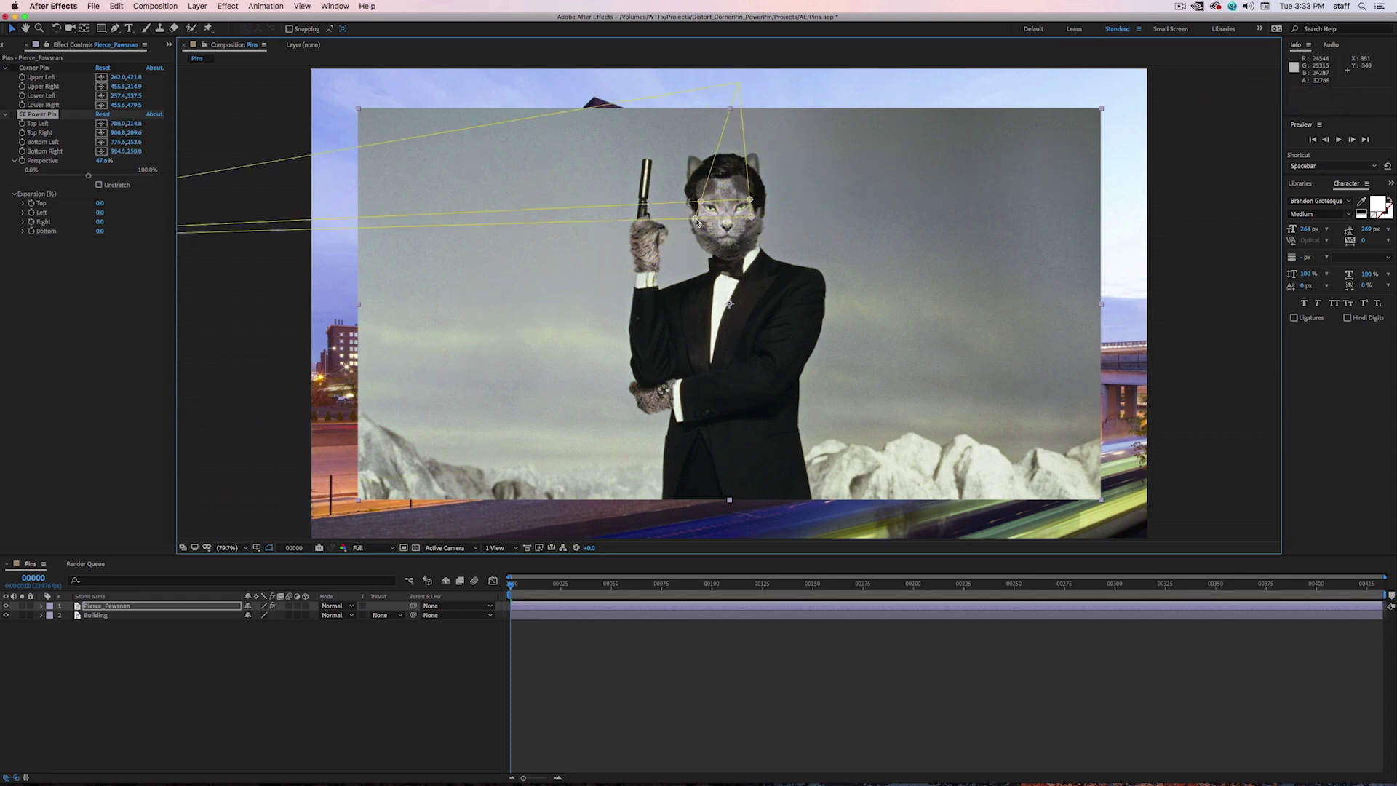
pyautogui.click(99, 185)
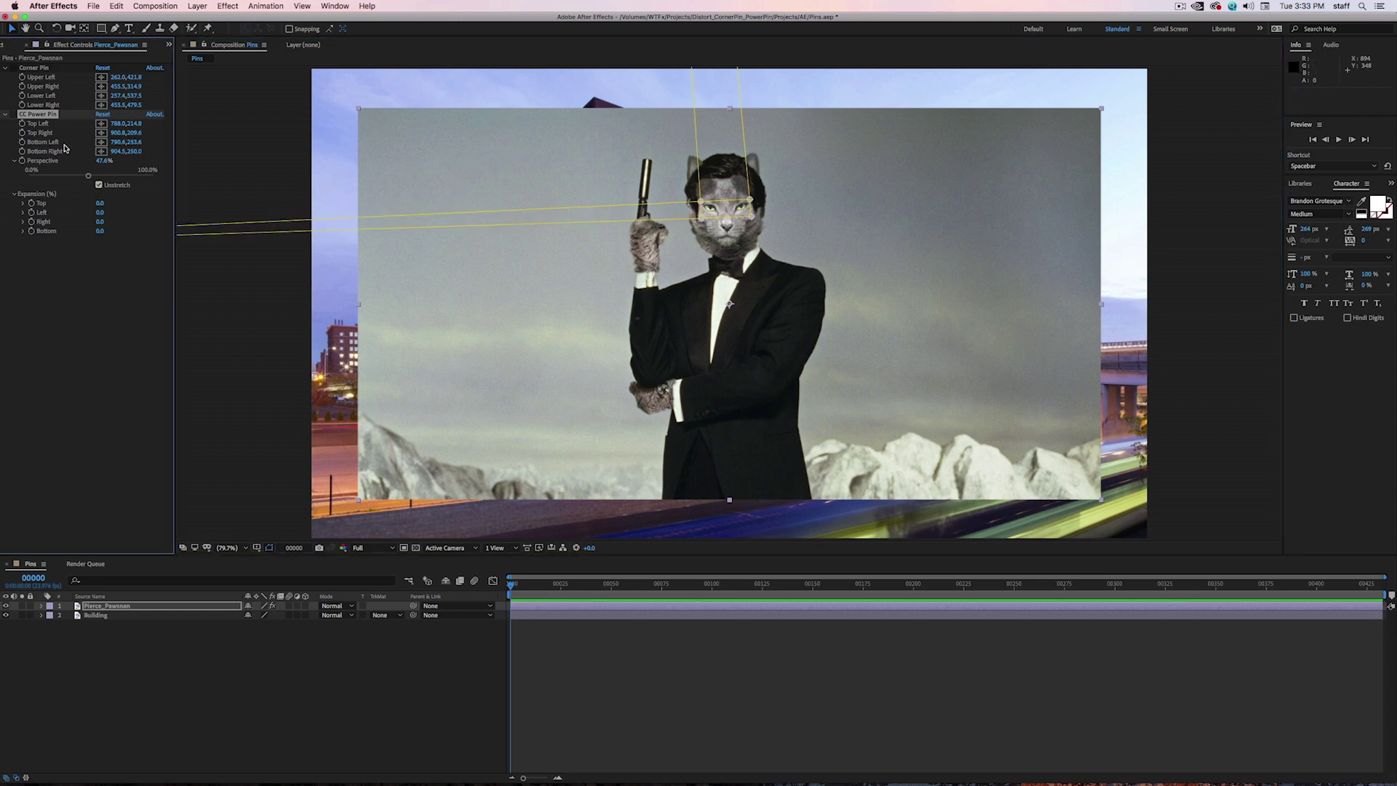
pyautogui.click(16, 115)
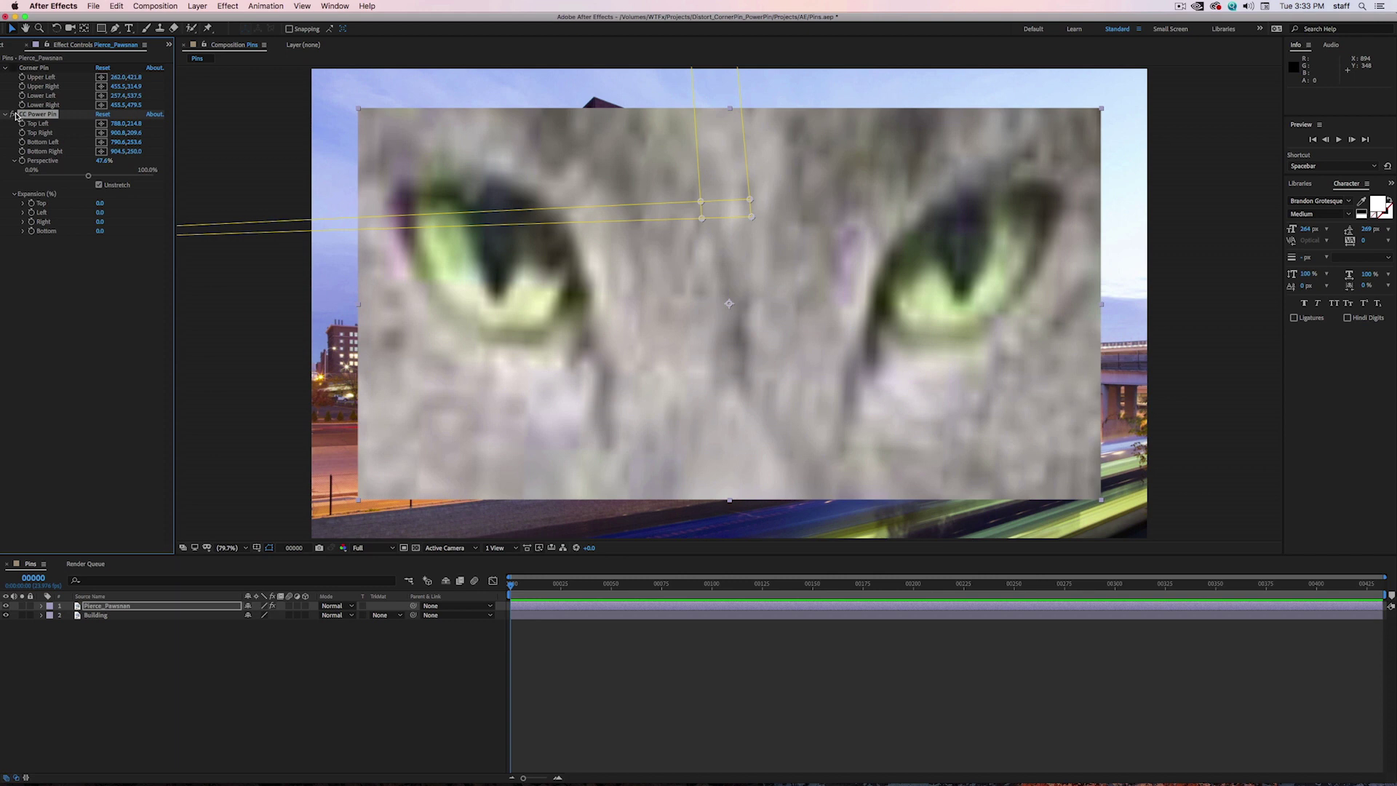